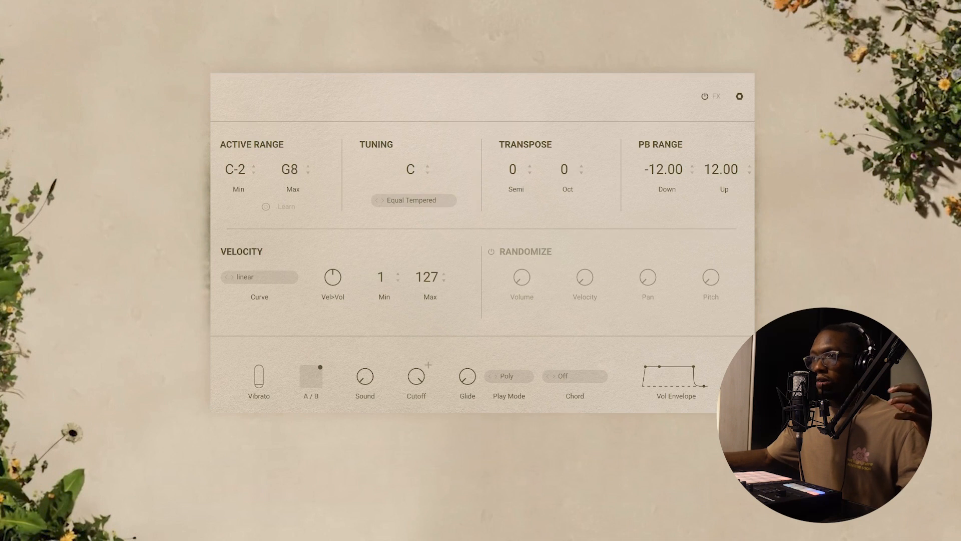
Step: Try the Pure, Mean Tone, Valotti and Pelog & Slendro tunings in turn and return the tuning to Equal Tempered
left_click(431, 203)
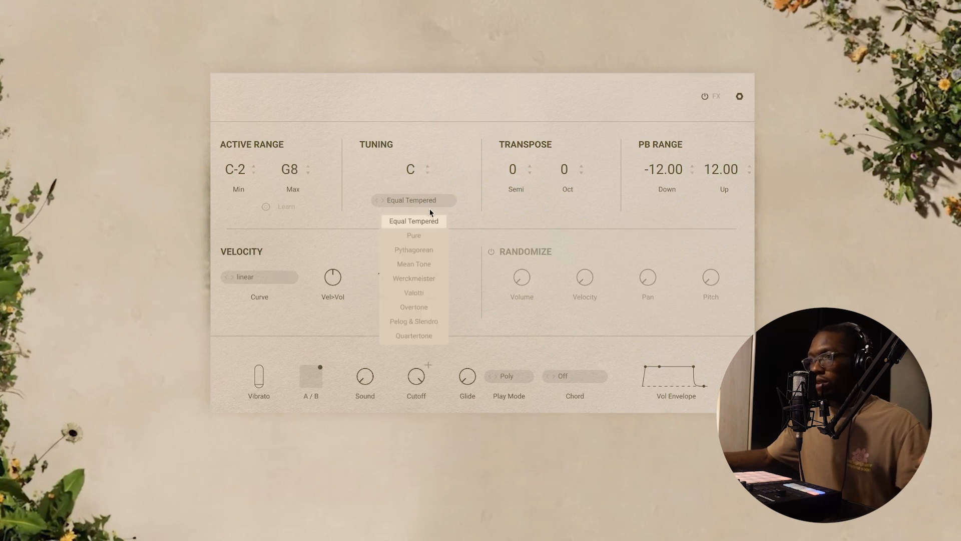
left_click(417, 229)
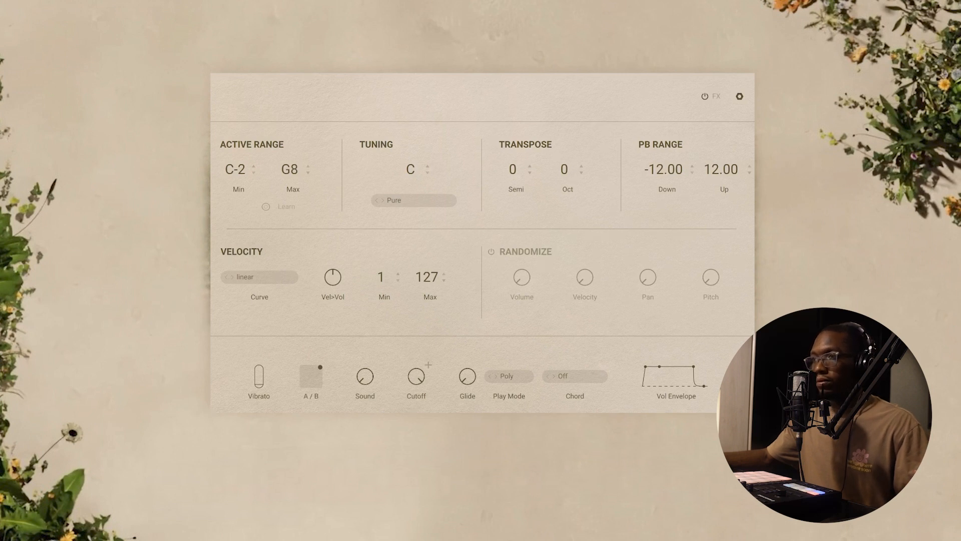
left_click(414, 206)
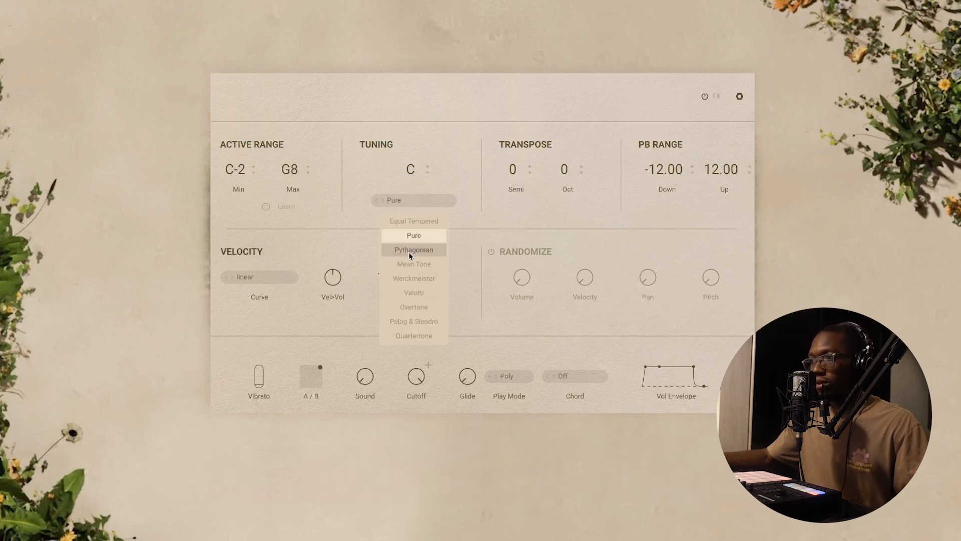
left_click(414, 265)
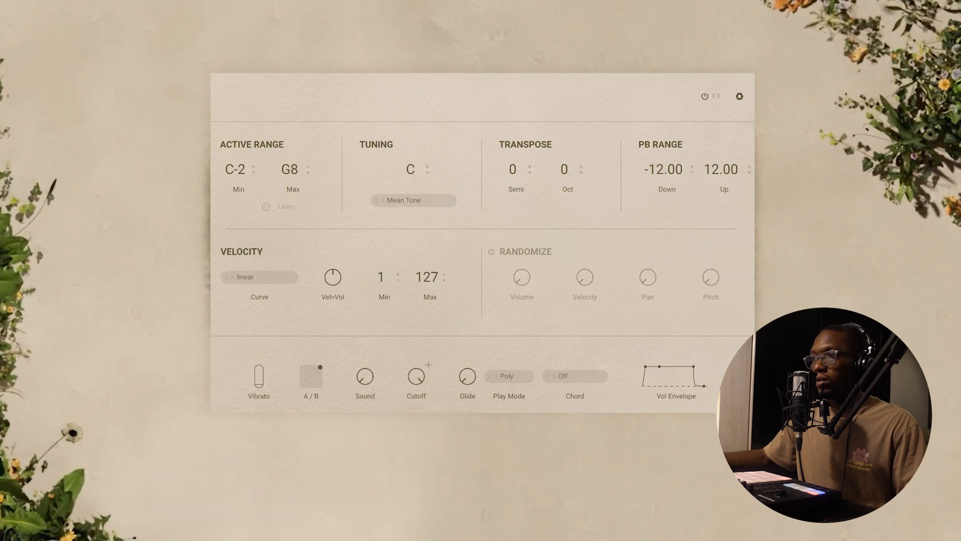
left_click(407, 200)
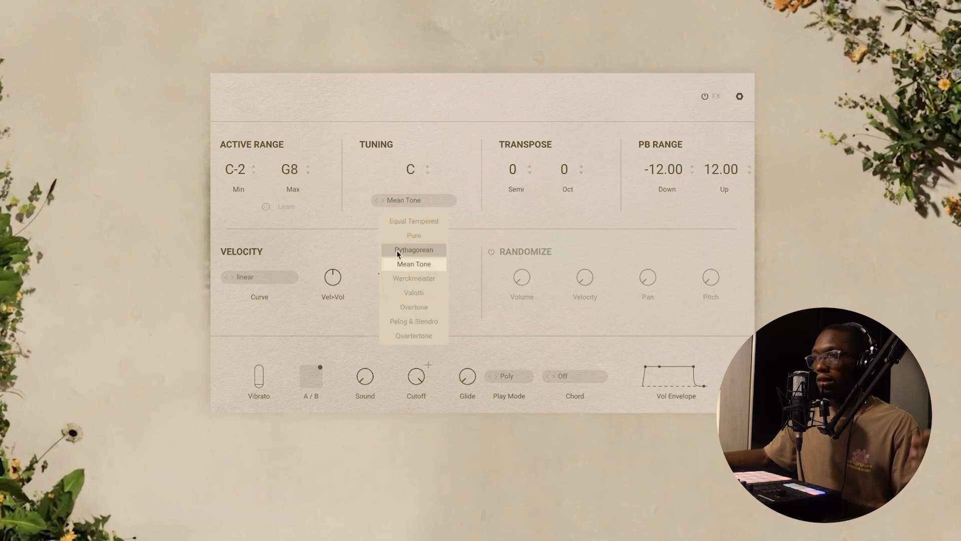
left_click(422, 296)
left_click(414, 200)
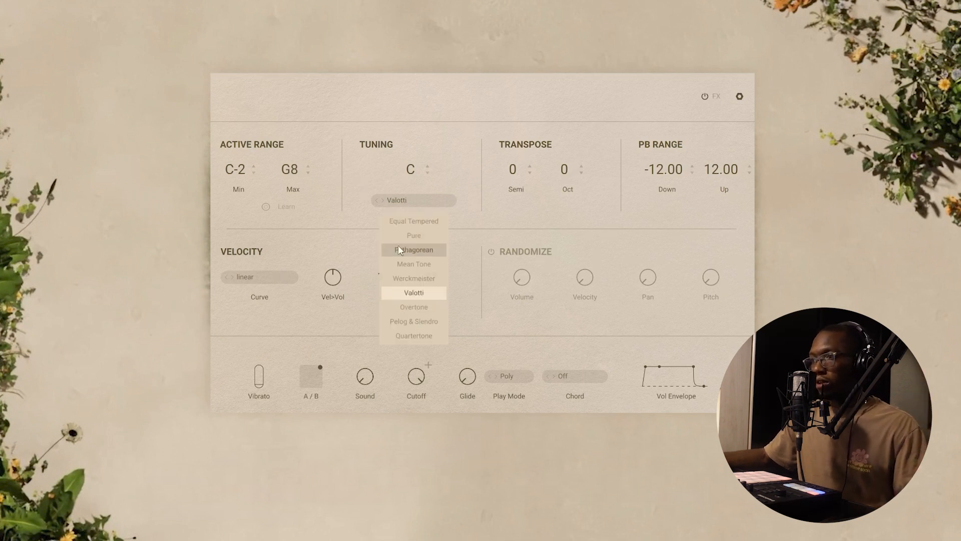
left_click(405, 322)
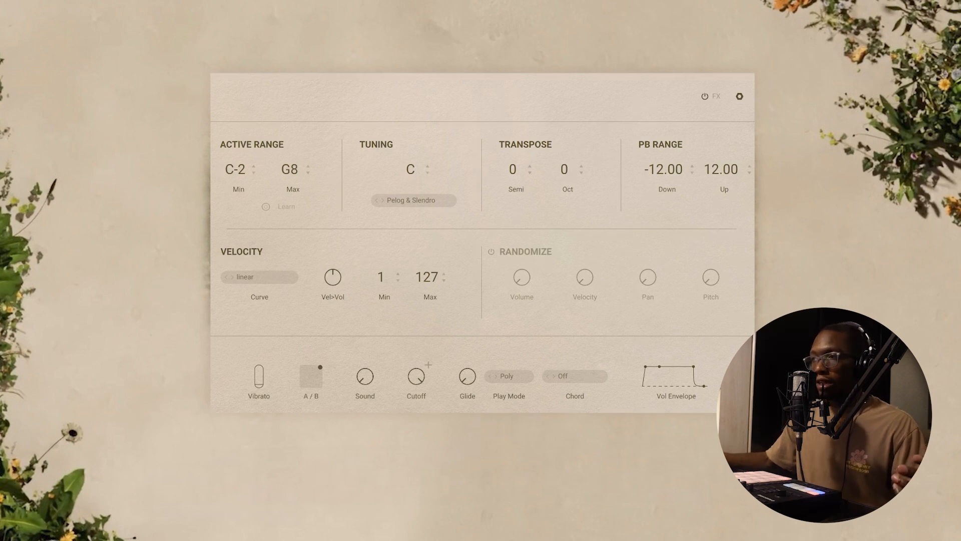
left_click(436, 200)
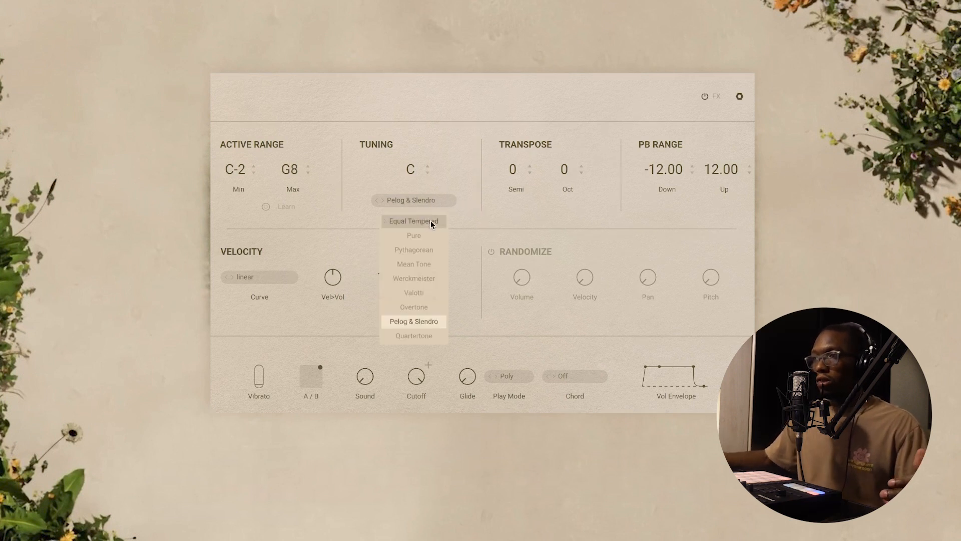
left_click(428, 221)
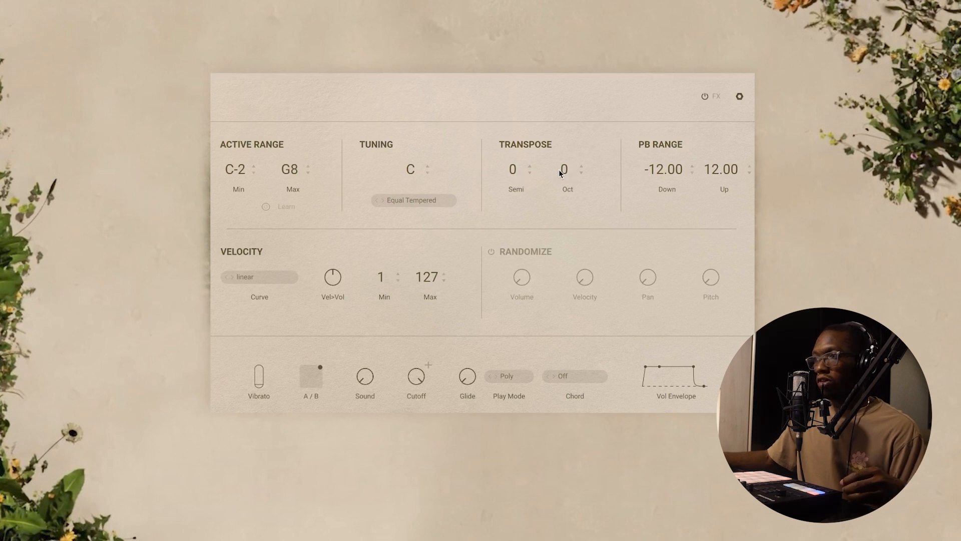
Step: Raise the octave transposition to 2 and set it back to 0
left_click(580, 166)
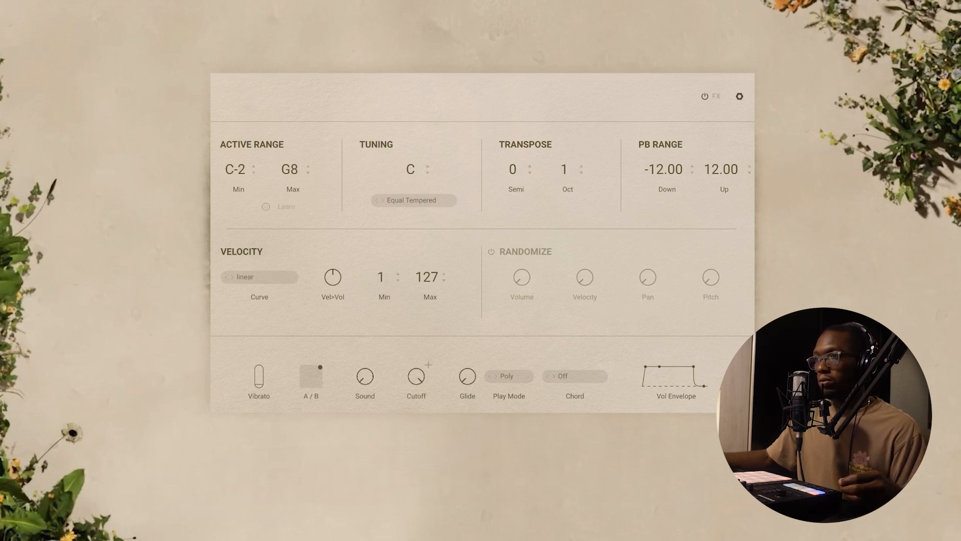
left_click(581, 166)
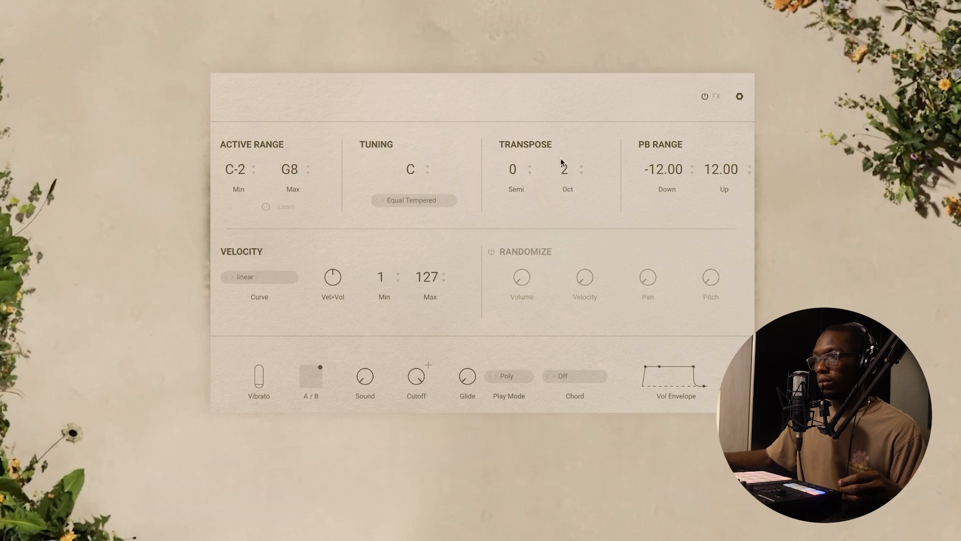
left_click(581, 172)
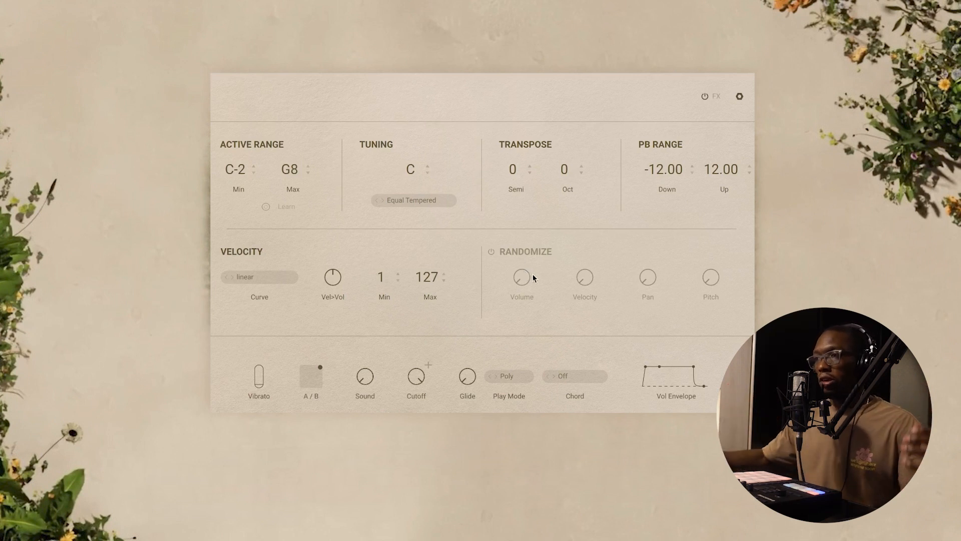
Step: Close the settings page and try out the volume envelope's points, leaving a slightly shorter release
left_click(739, 96)
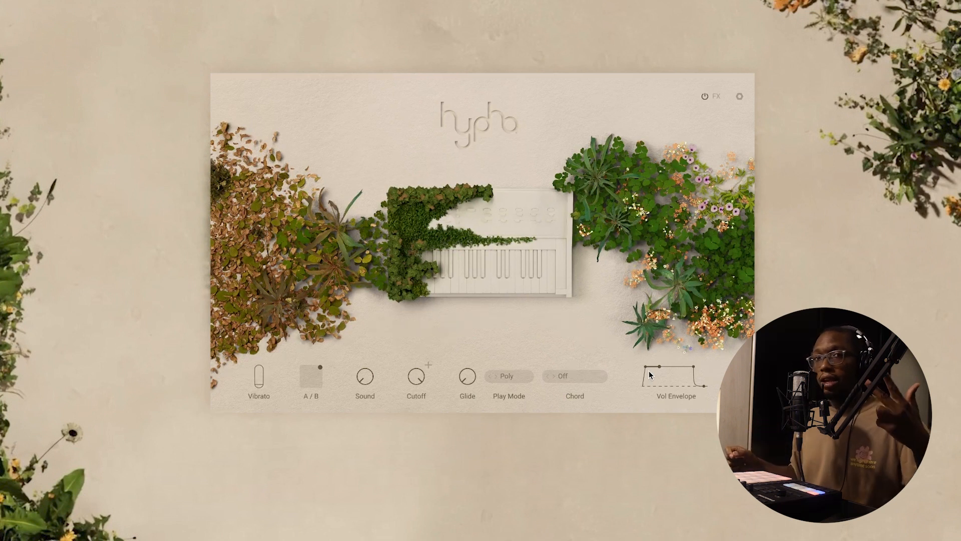
left_click_drag(649, 374, 657, 381)
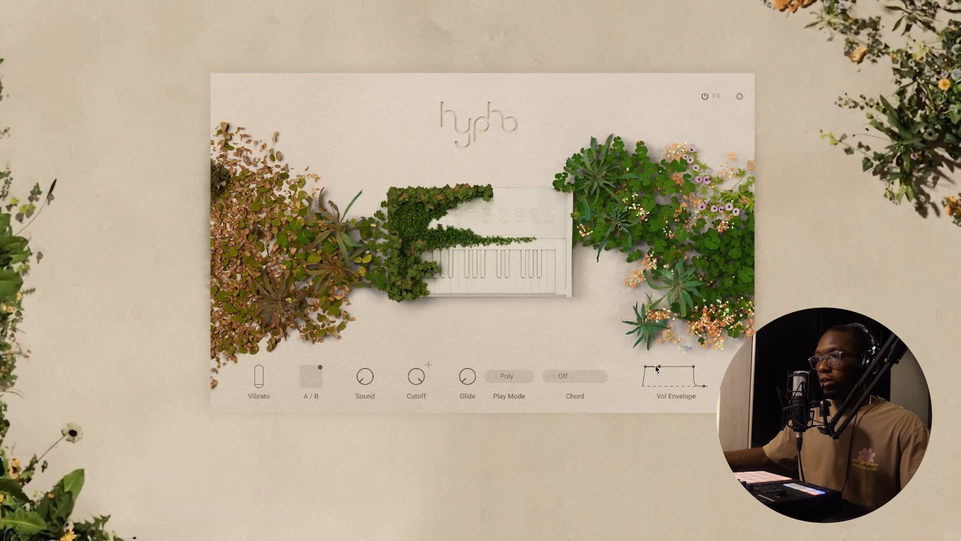
mouse_move(660, 367)
left_mouse_down()
mouse_move(668, 370)
mouse_move(669, 360)
left_mouse_up()
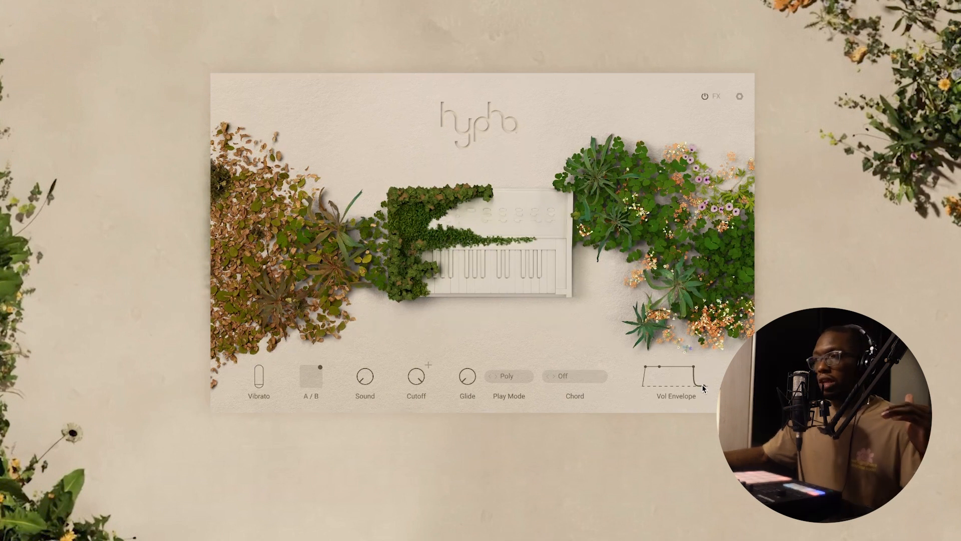
left_click_drag(704, 387, 696, 386)
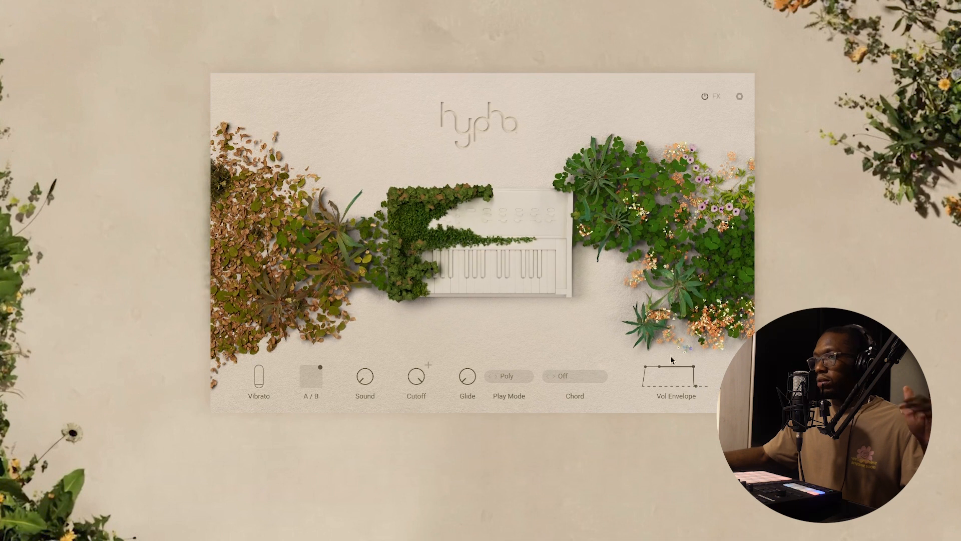
left_click_drag(697, 386, 701, 388)
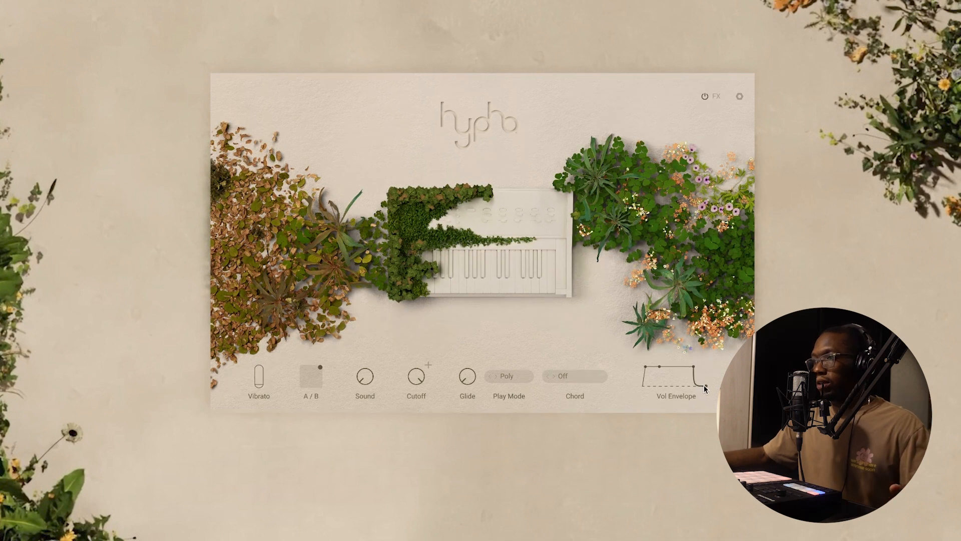
left_click_drag(699, 388, 700, 389)
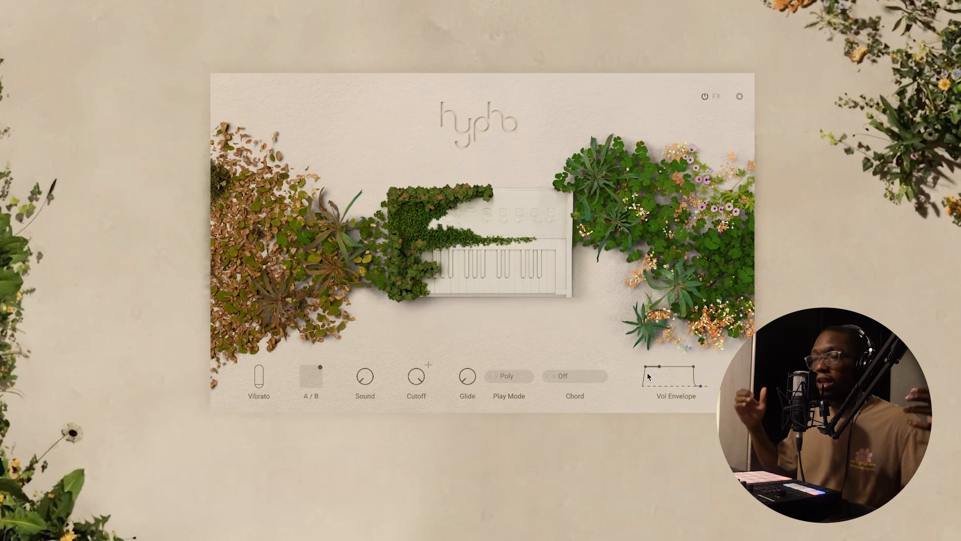
Step: Set the chord mode to Maj 6 and browse the remaining chord types down to Dim 7
left_click(579, 377)
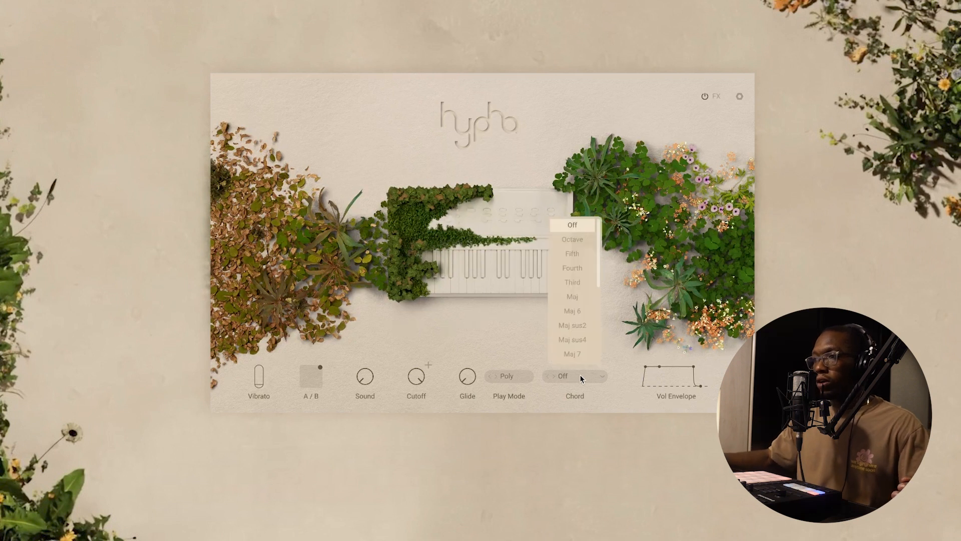
left_click(613, 361)
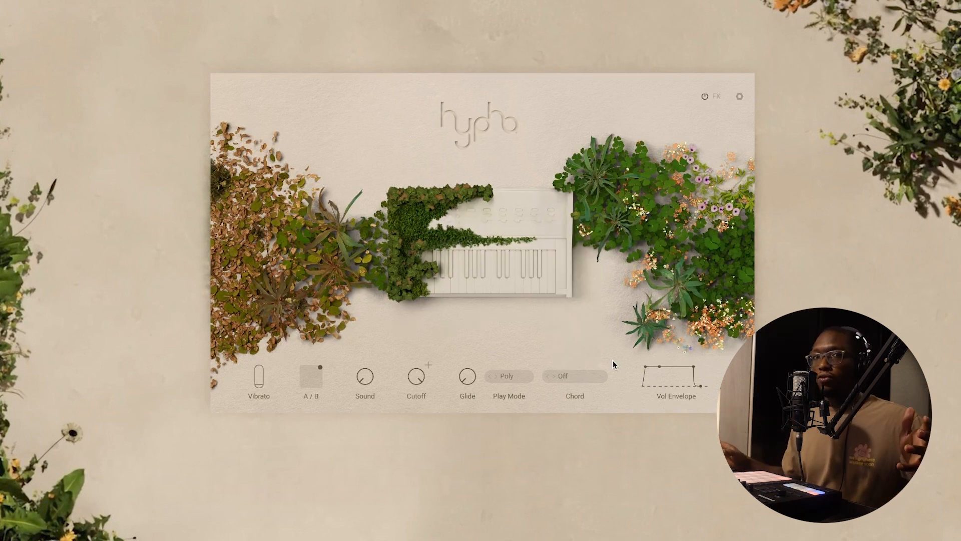
left_click(575, 376)
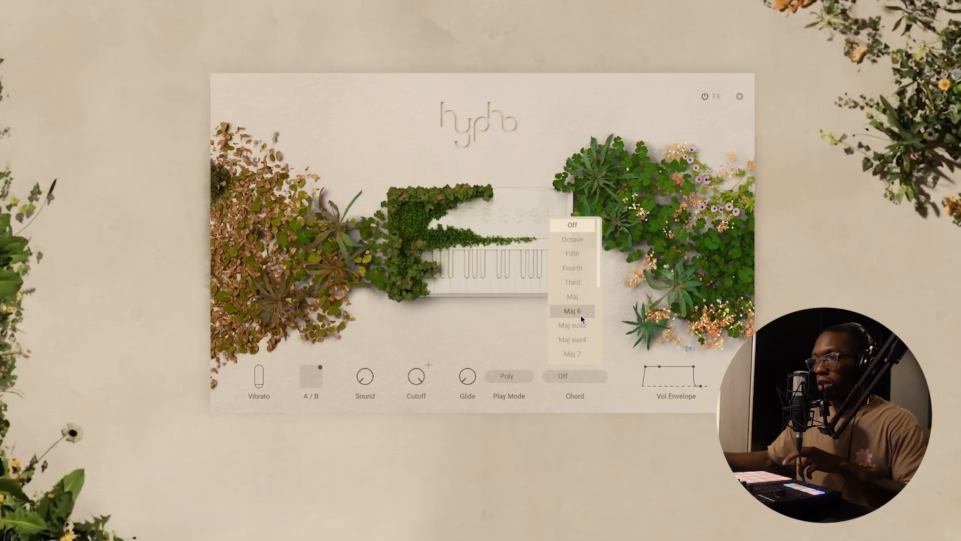
left_click(578, 314)
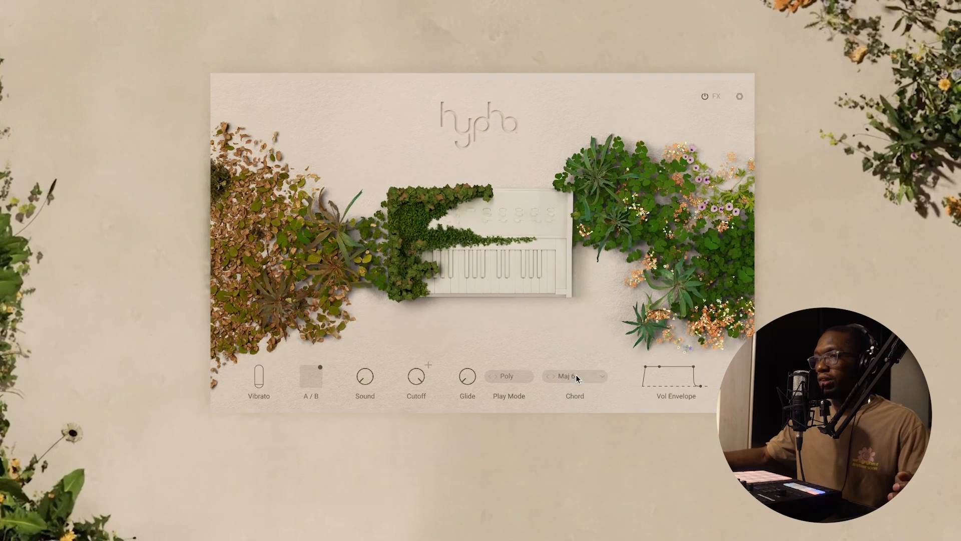
left_click(576, 377)
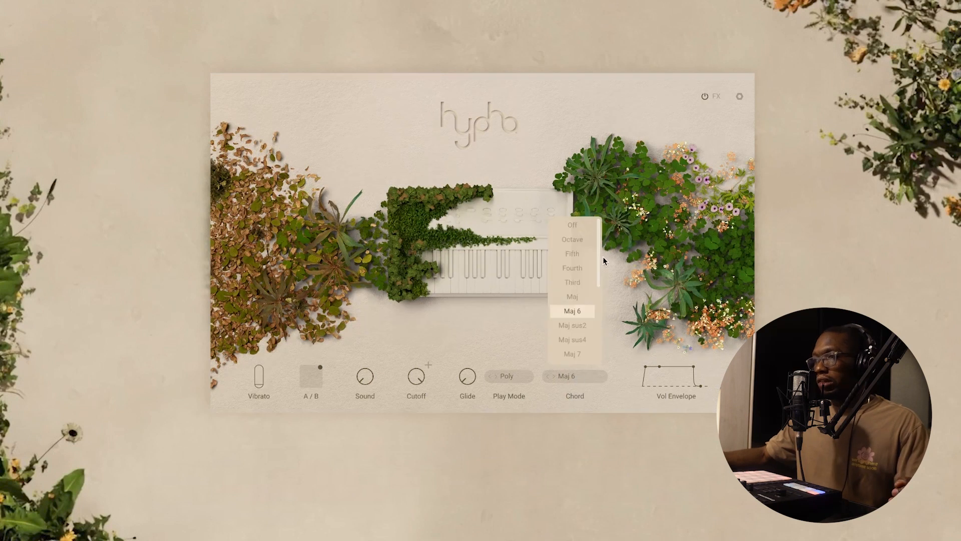
left_click_drag(596, 254, 596, 327)
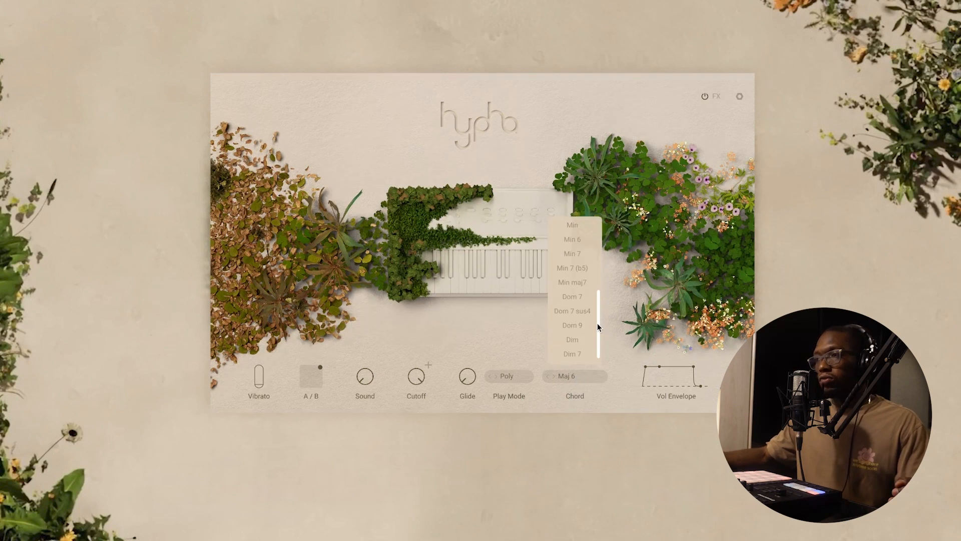
left_click(606, 291)
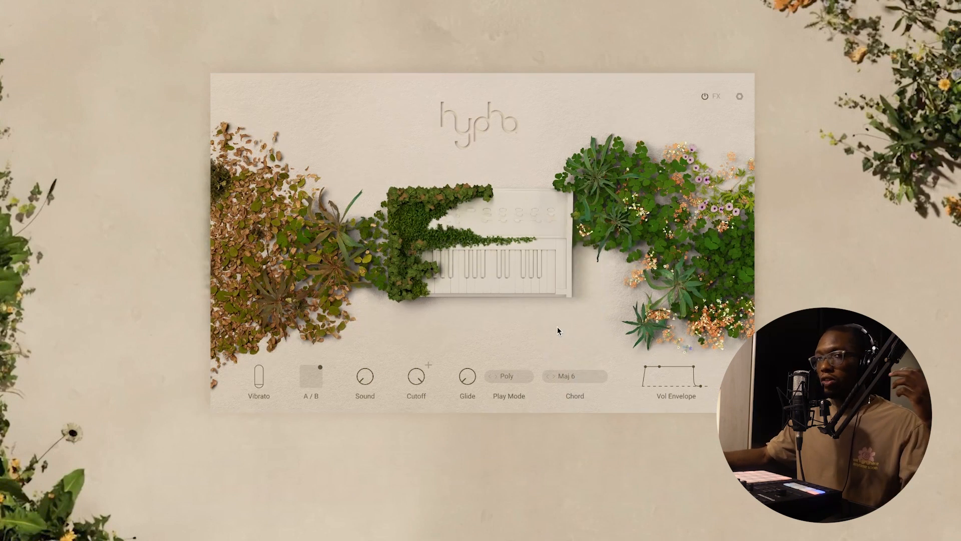
Step: Open the play mode choices and try a higher Glide amount
left_click(516, 377)
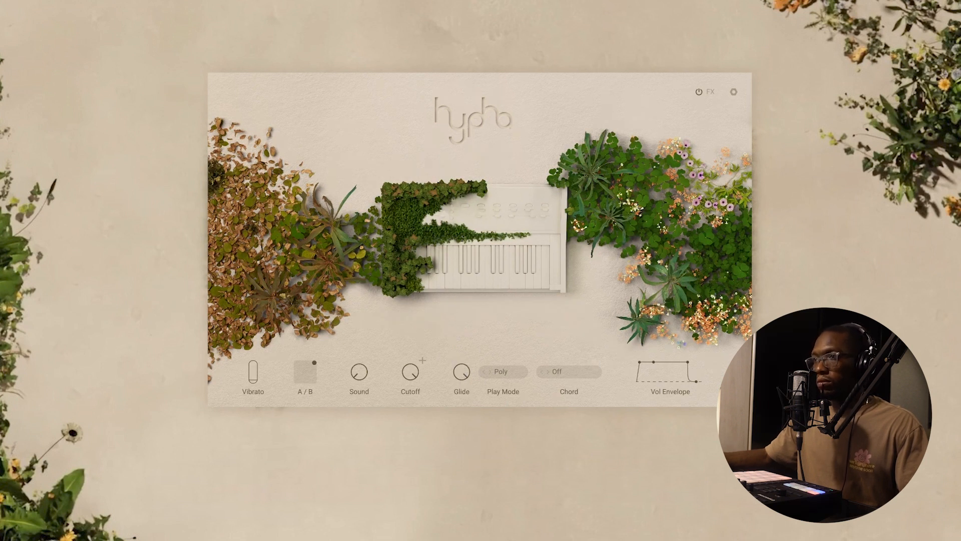
left_click_drag(460, 374, 460, 356)
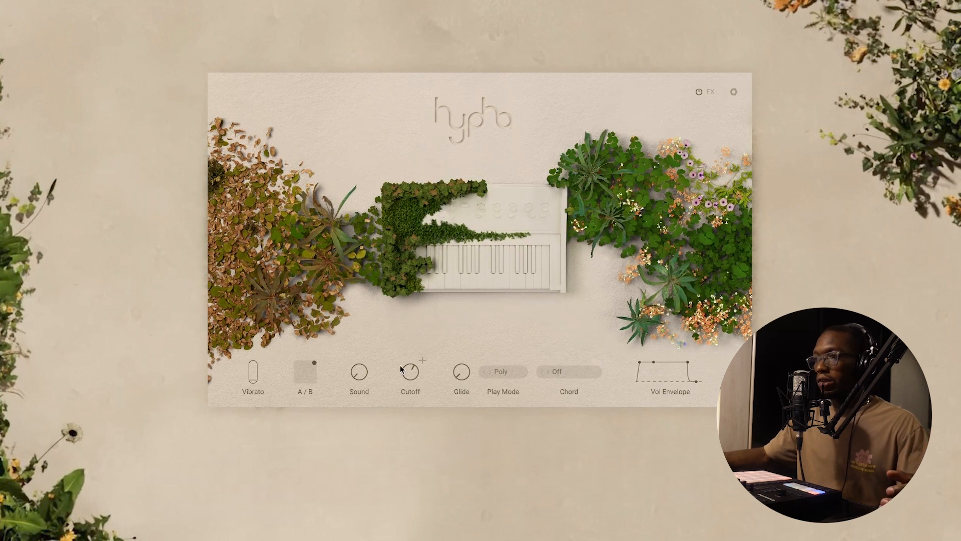
Step: Open the additional filter settings of Cutoff, try the Highpass type and return to Lowpass
left_click(423, 360)
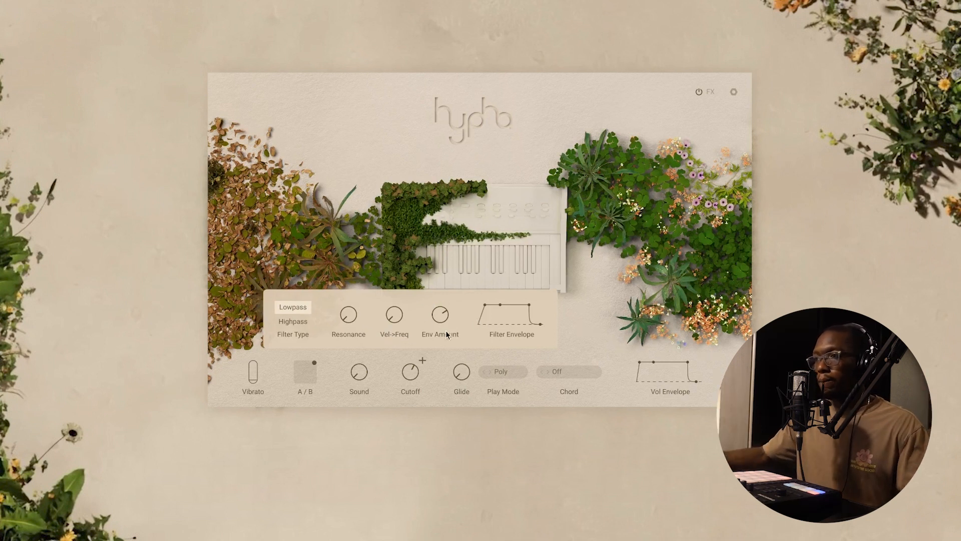
left_click(299, 323)
left_click(297, 308)
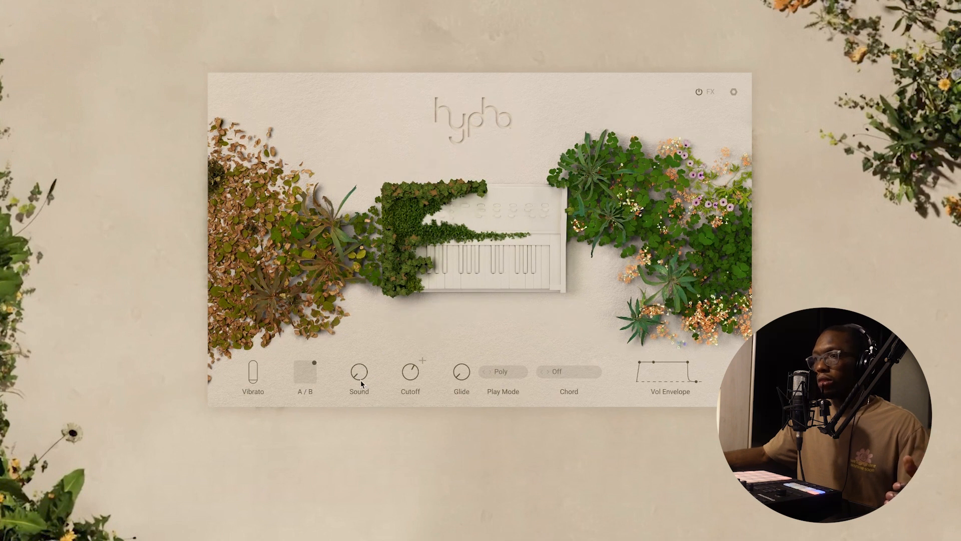
Step: Raise the Sound amount to just below its midpoint and access the FX control
left_click_drag(360, 376, 359, 357)
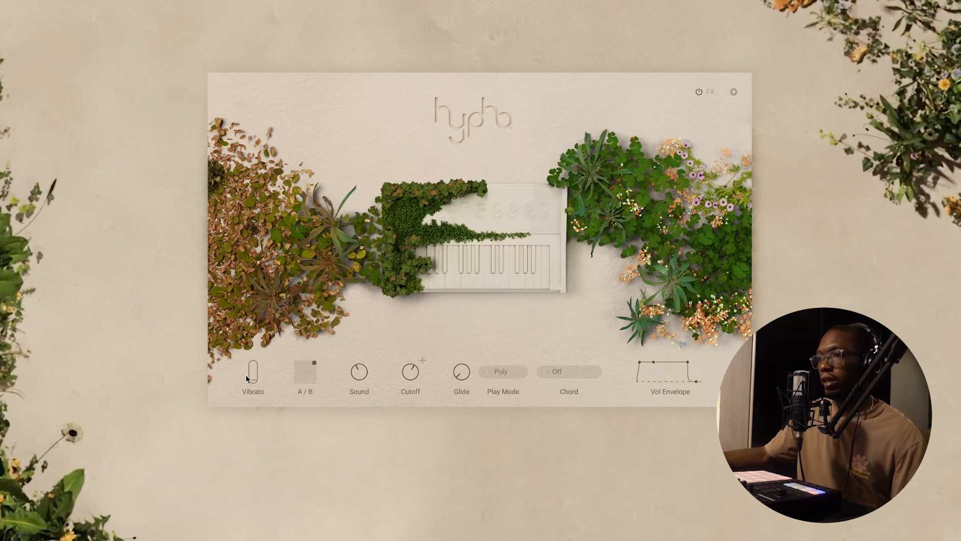
left_click(706, 91)
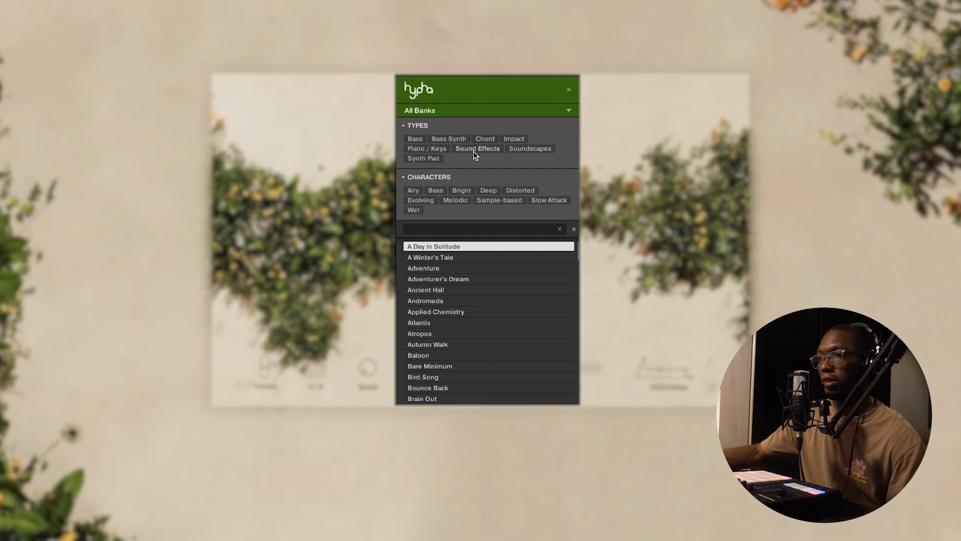
Step: Filter the presets to the Piano / Keys type and load Applied Chemistry, followed by Baloon, for audition
left_click(441, 150)
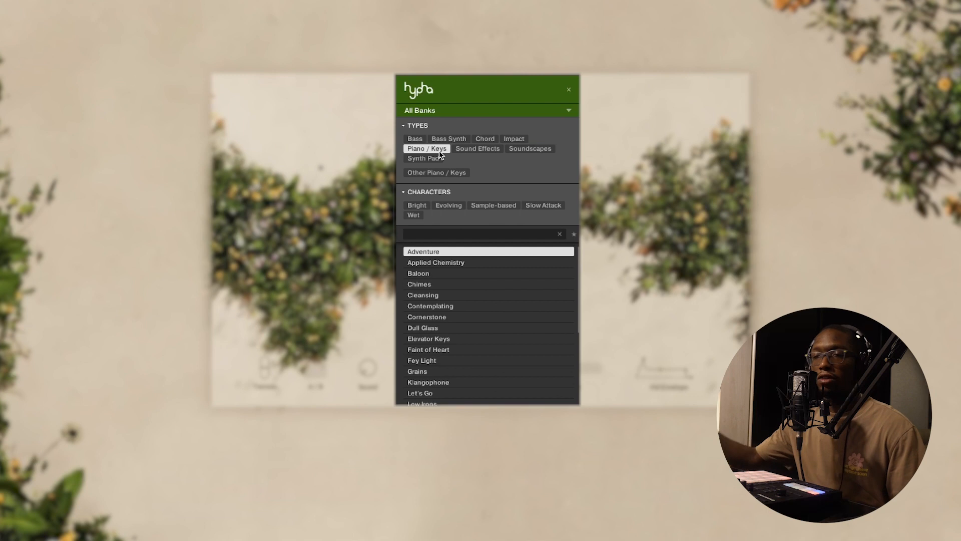
scroll(519, 305, "down", 4)
scroll(519, 317, "up", 4)
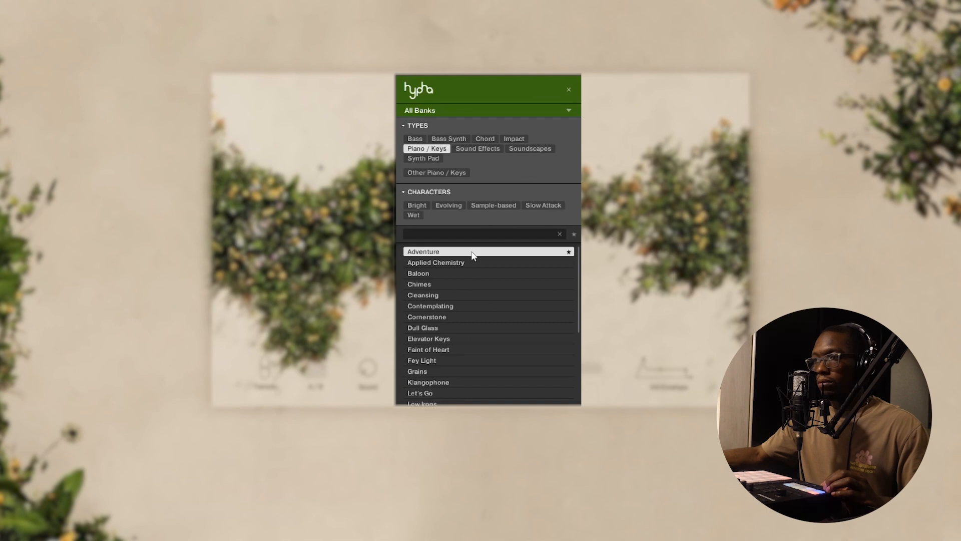
left_click(438, 260)
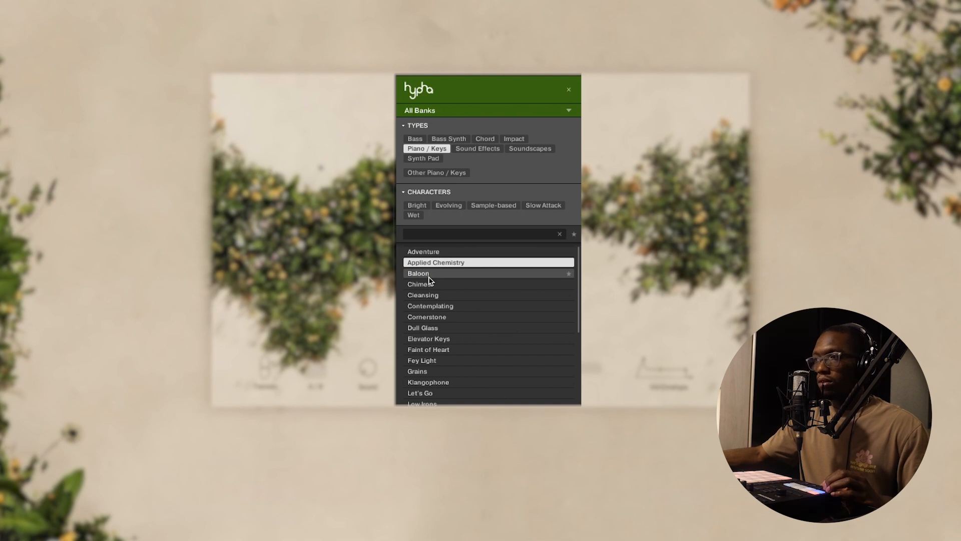
left_click(429, 274)
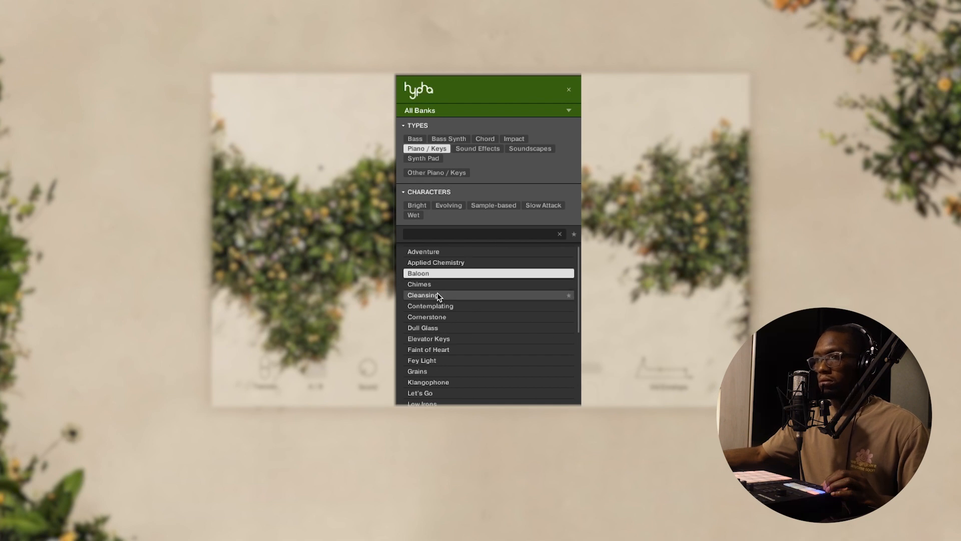
Step: Load the Cleansing, Dull Glass, Faint of Heart and Grains presets one after another for audition
left_click(436, 293)
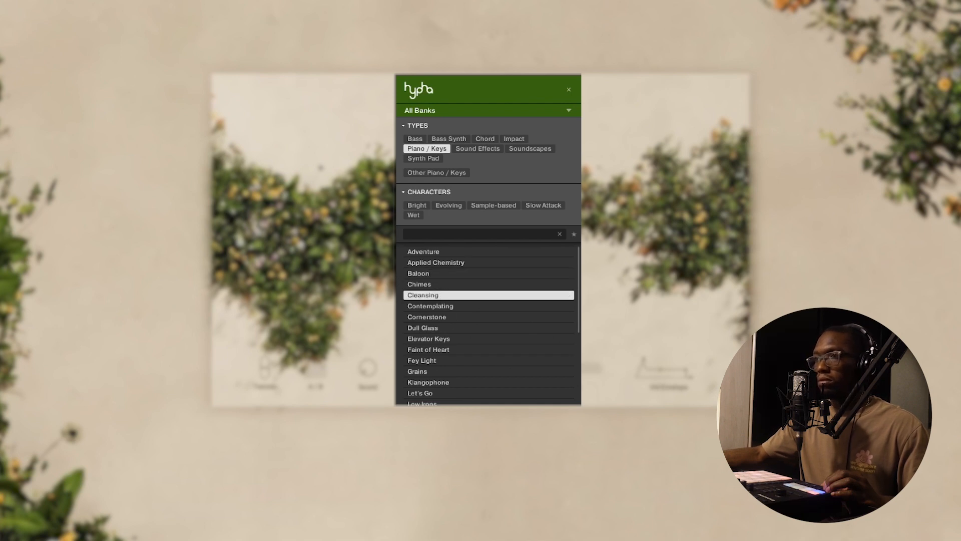
left_click(452, 329)
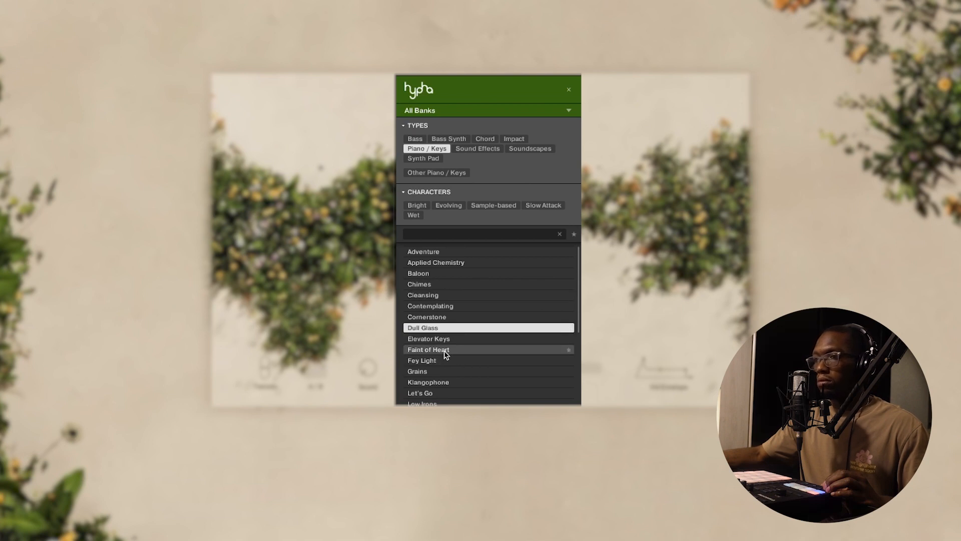
left_click(446, 352)
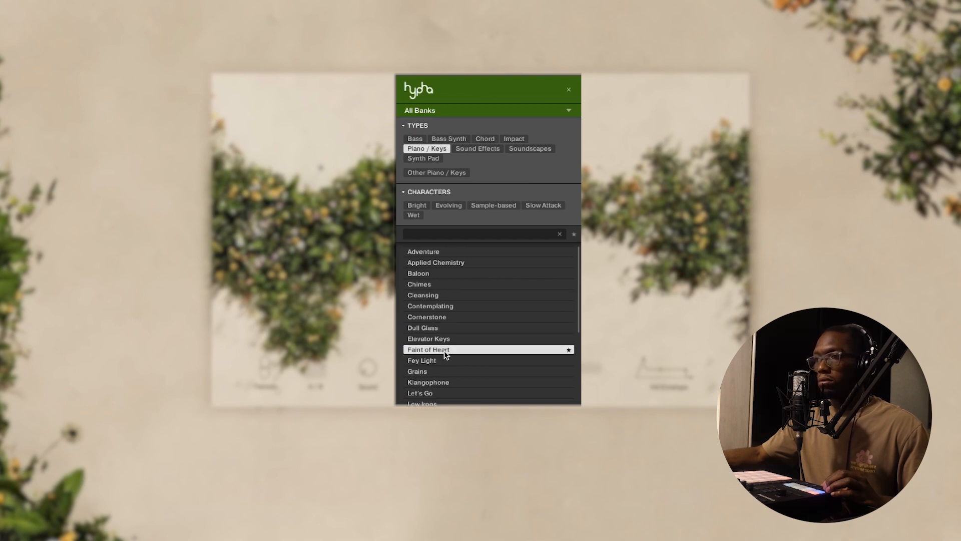
left_click(431, 375)
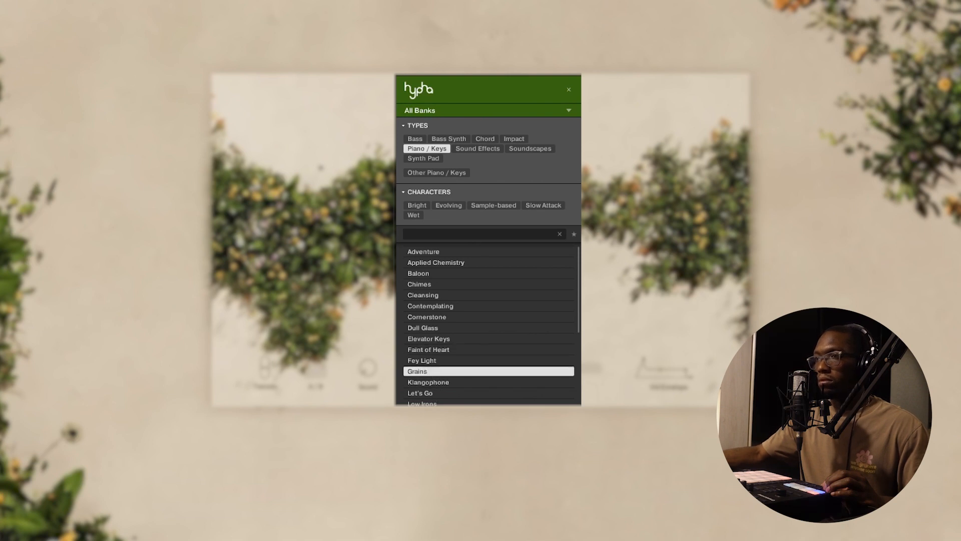
Step: Load the Low Irons preset, followed by Multiplicity, and select the four long low notes in the main melody pattern
left_click(430, 403)
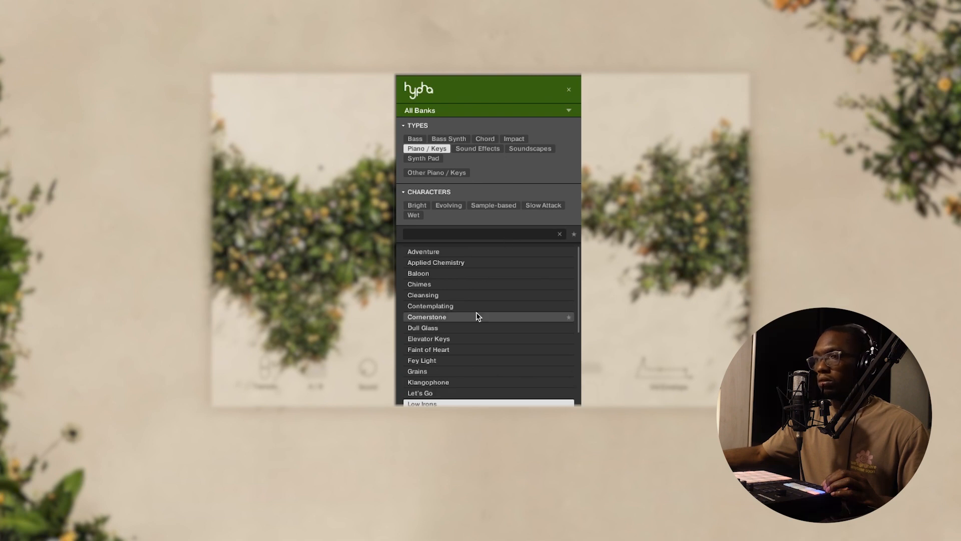
scroll(470, 325, "down", 3)
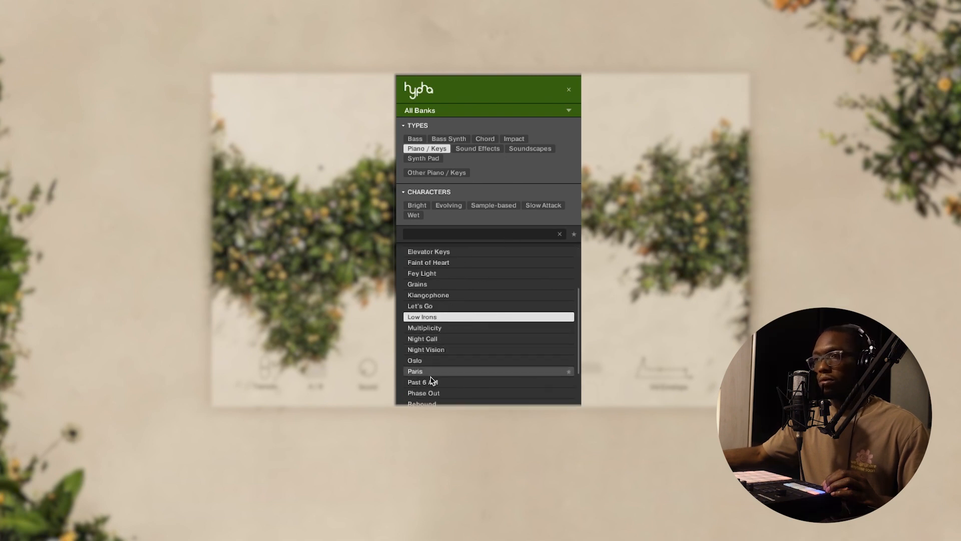
left_click(436, 330)
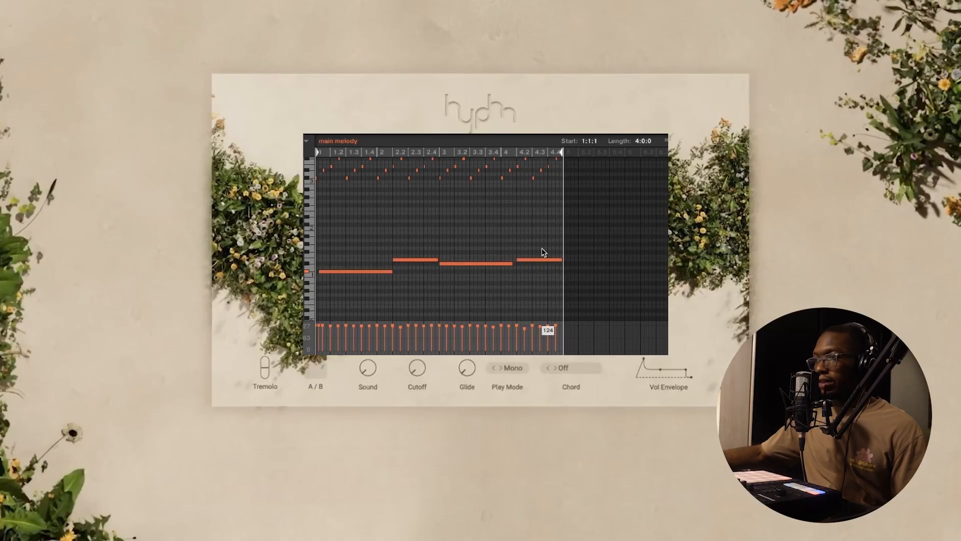
left_click_drag(575, 287, 316, 231)
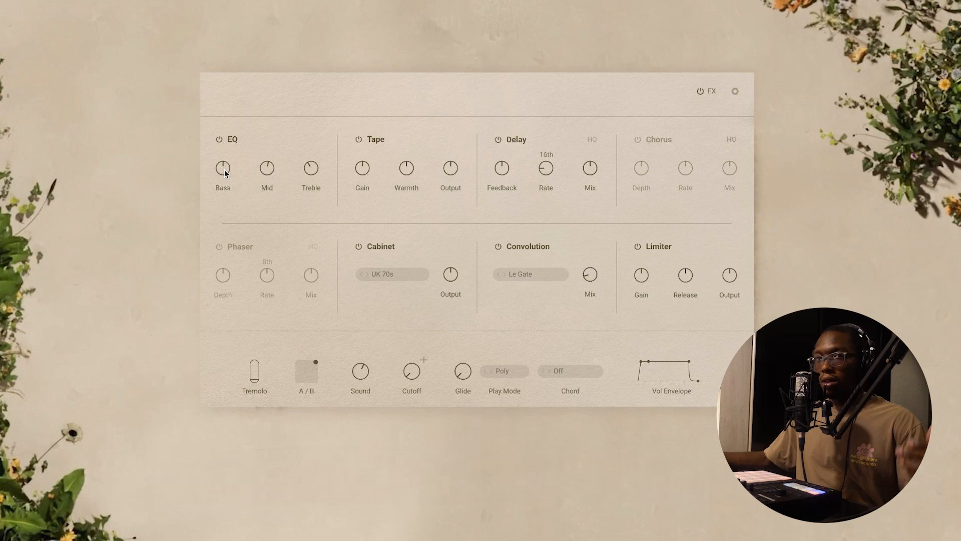
Step: Try boosting the EQ's Bass to 10.7 dB and reset it to its default
left_click_drag(224, 169, 224, 164)
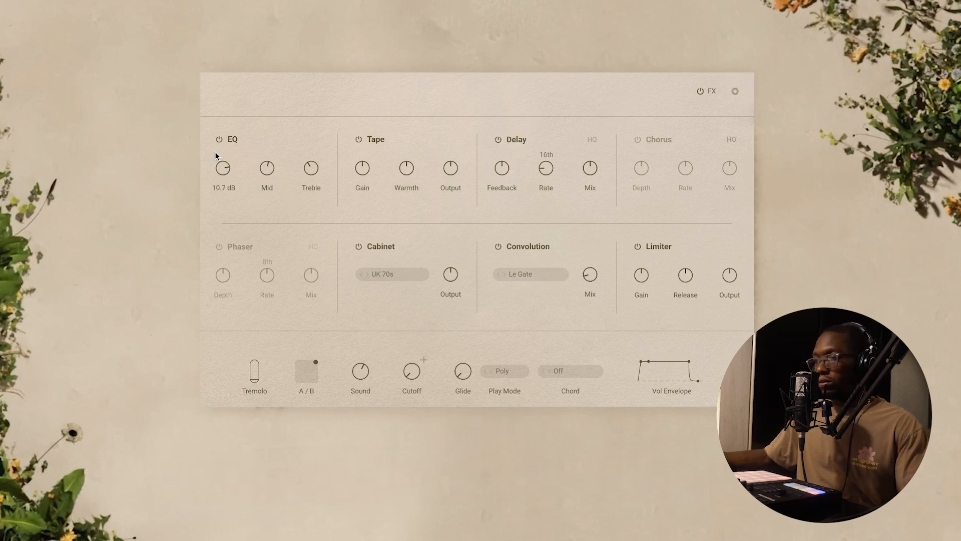
double_click(212, 167)
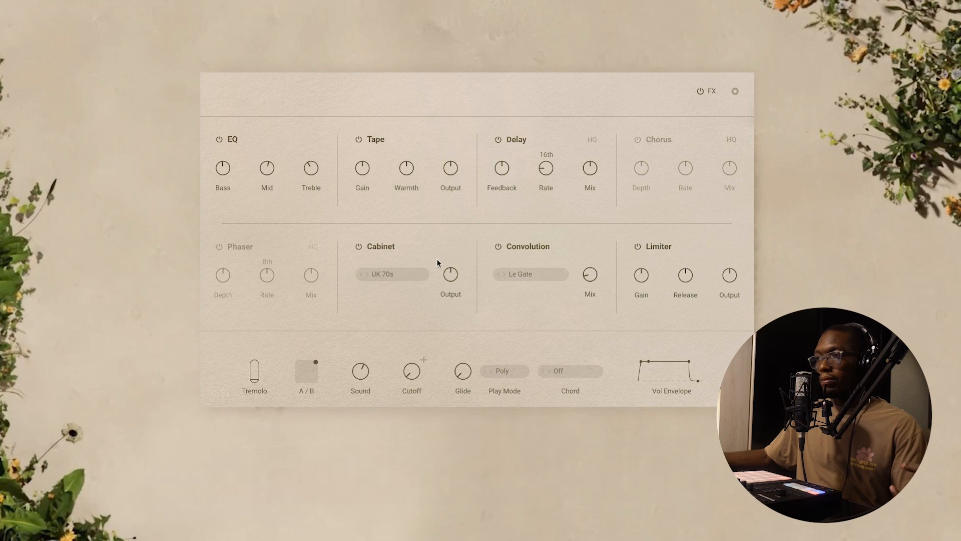
Step: Try the Tweed Green, Chief V-30 and Tweed Alnico cabinets and return the Cabinet effect to UK 70s
left_click(401, 273)
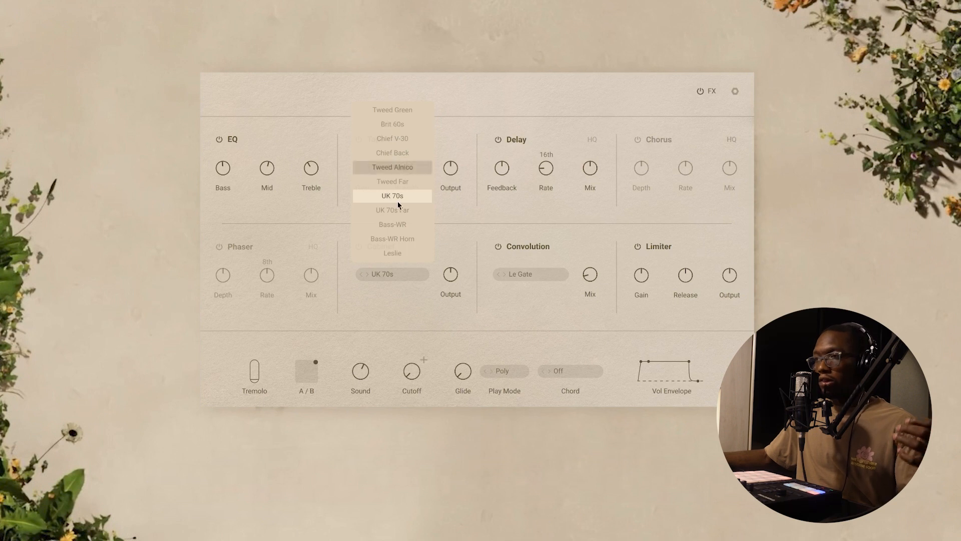
left_click(395, 110)
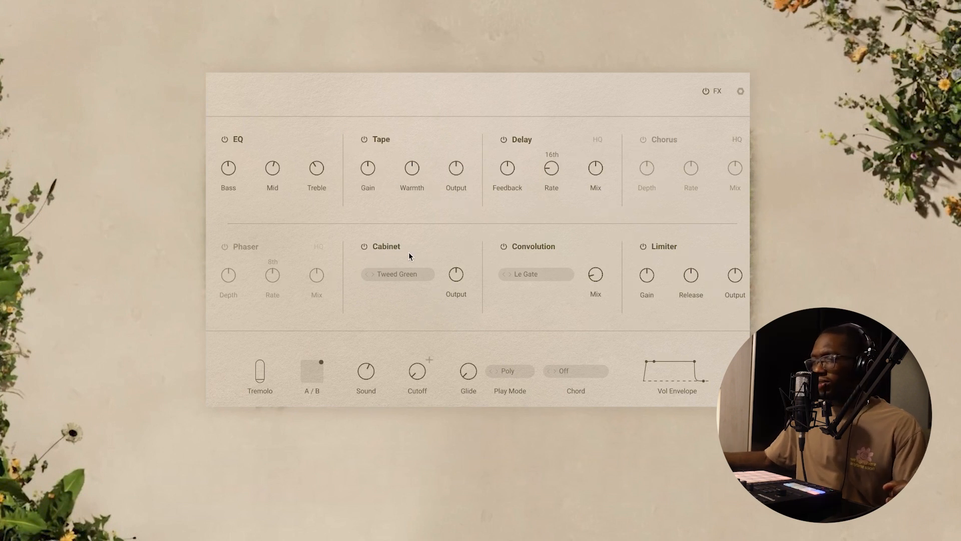
left_click(410, 276)
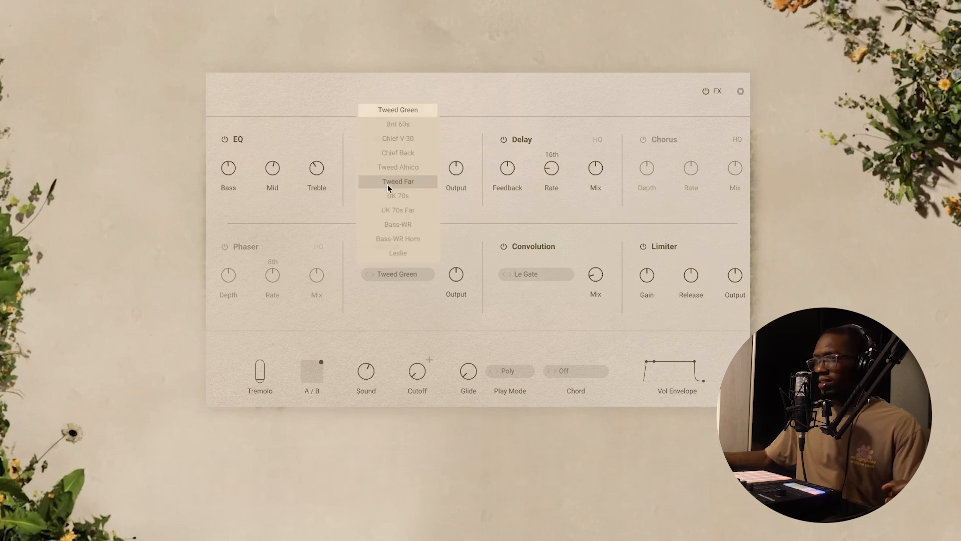
left_click(398, 137)
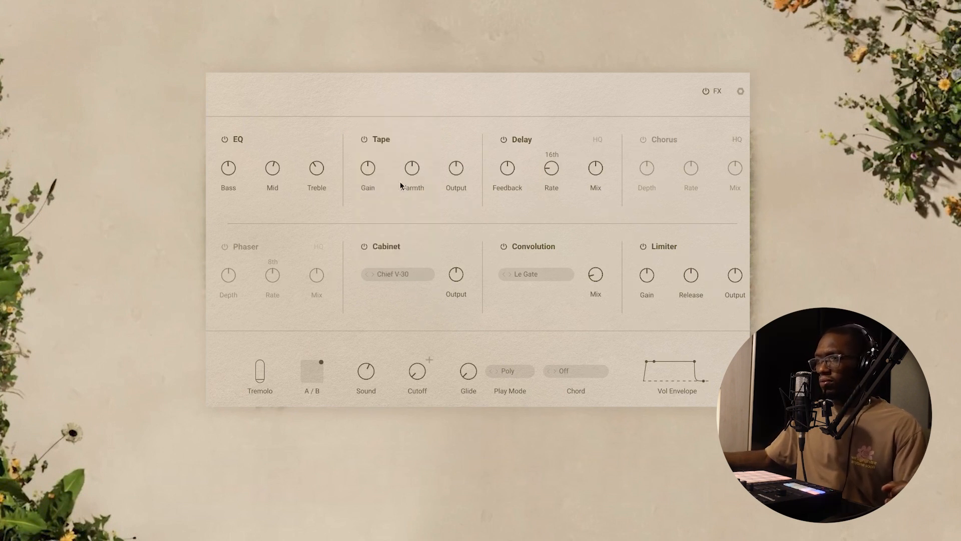
left_click(407, 274)
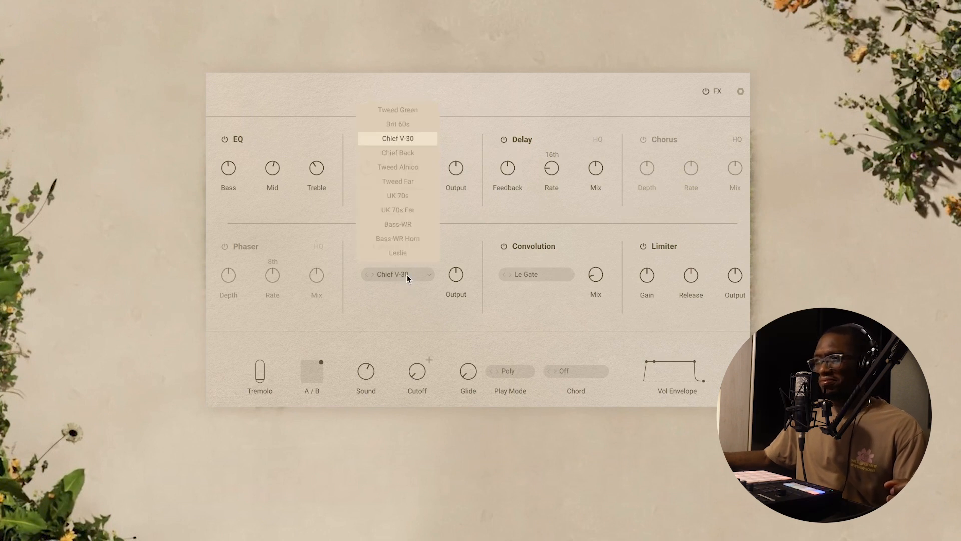
left_click(399, 169)
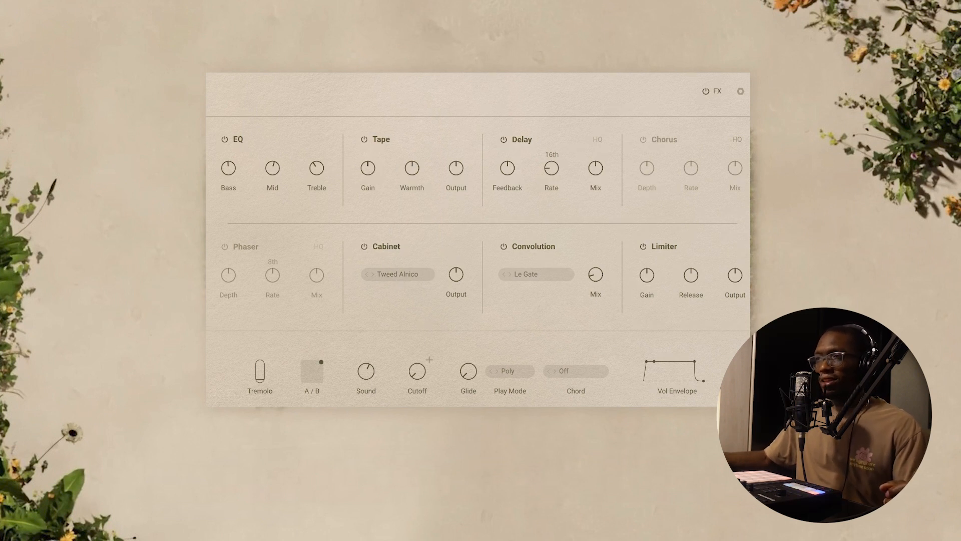
left_click(400, 280)
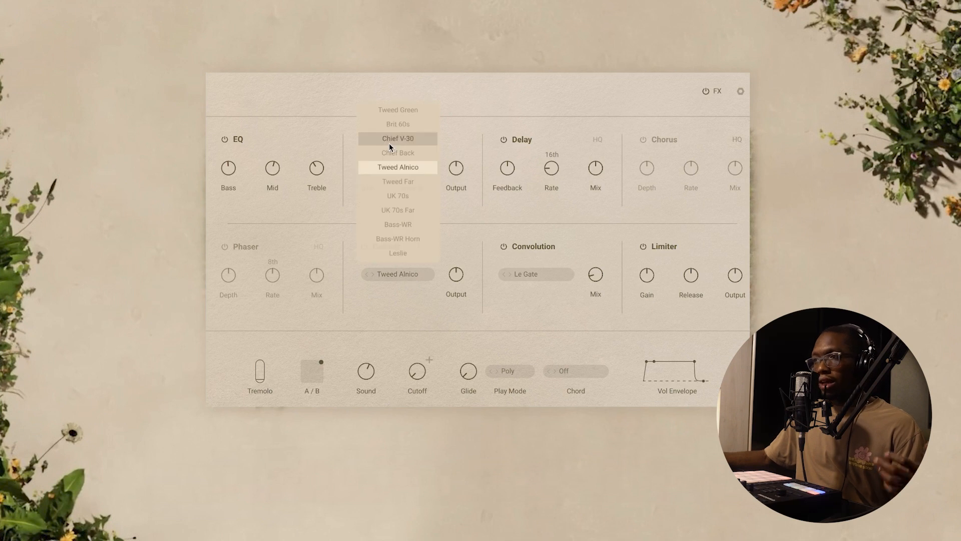
left_click(404, 199)
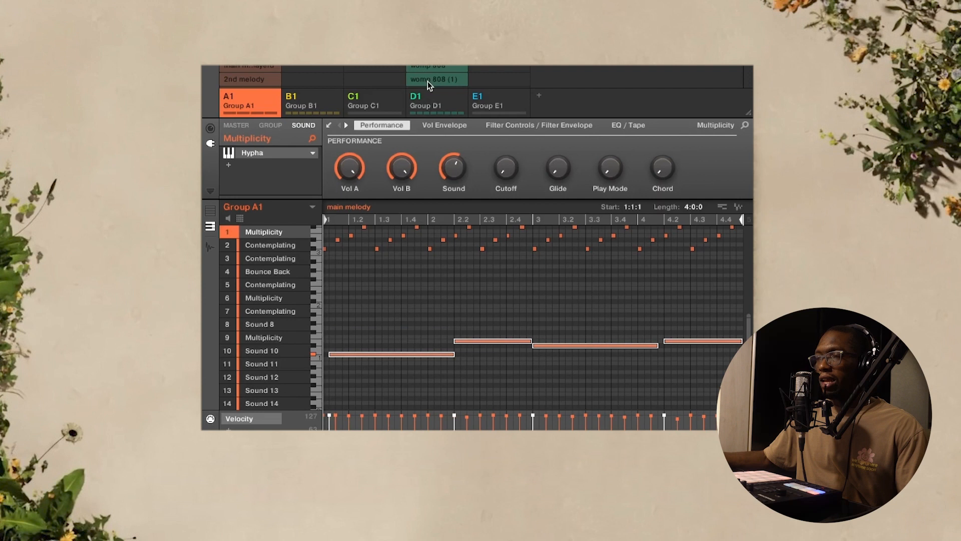
Step: Select the womp 808 (1) pattern of Group D1 and give the Vol Envelope a very short attack and minimum sustain
left_click(430, 80)
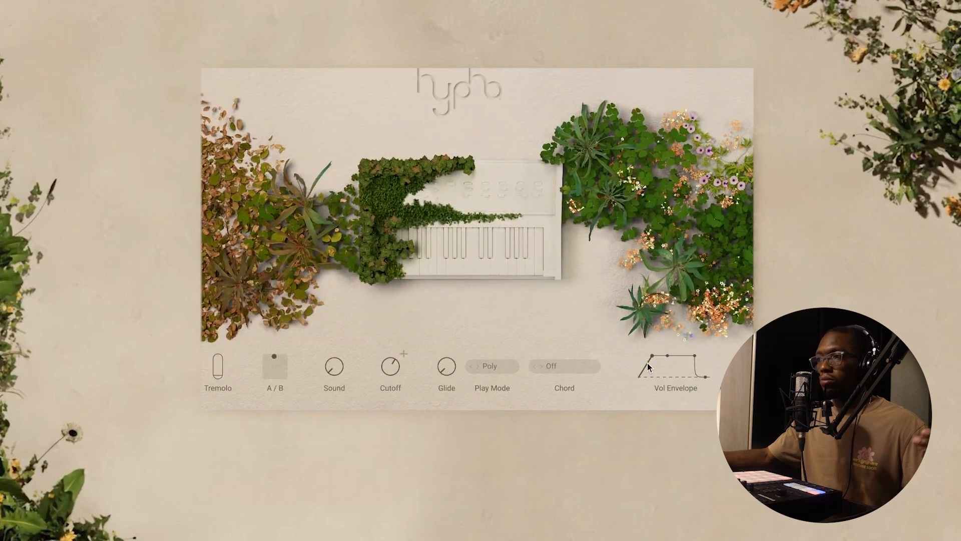
left_click_drag(642, 365, 641, 358)
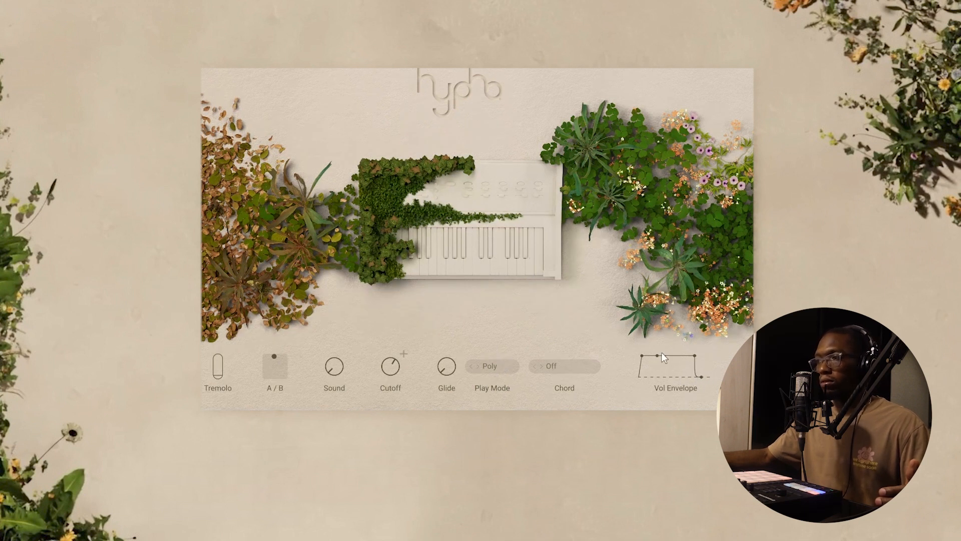
left_click_drag(668, 353, 656, 387)
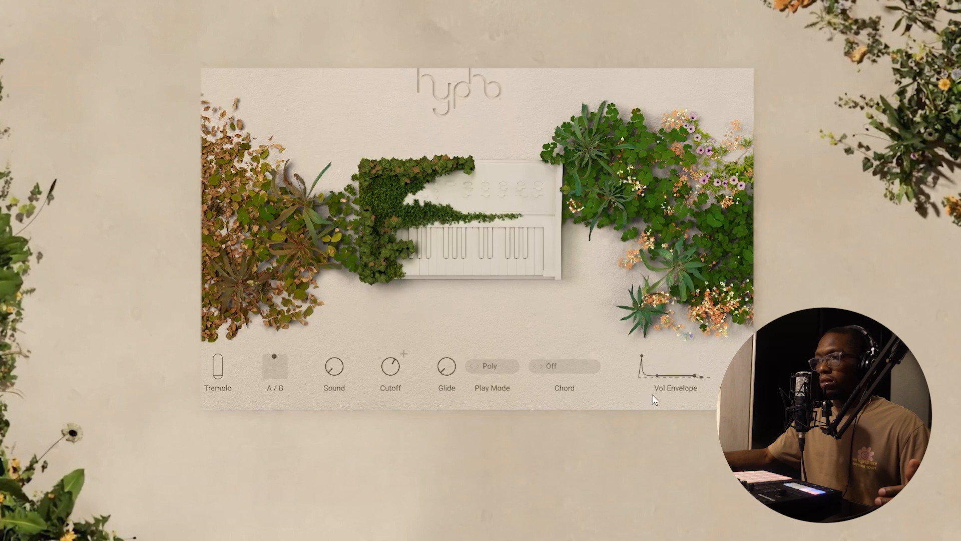